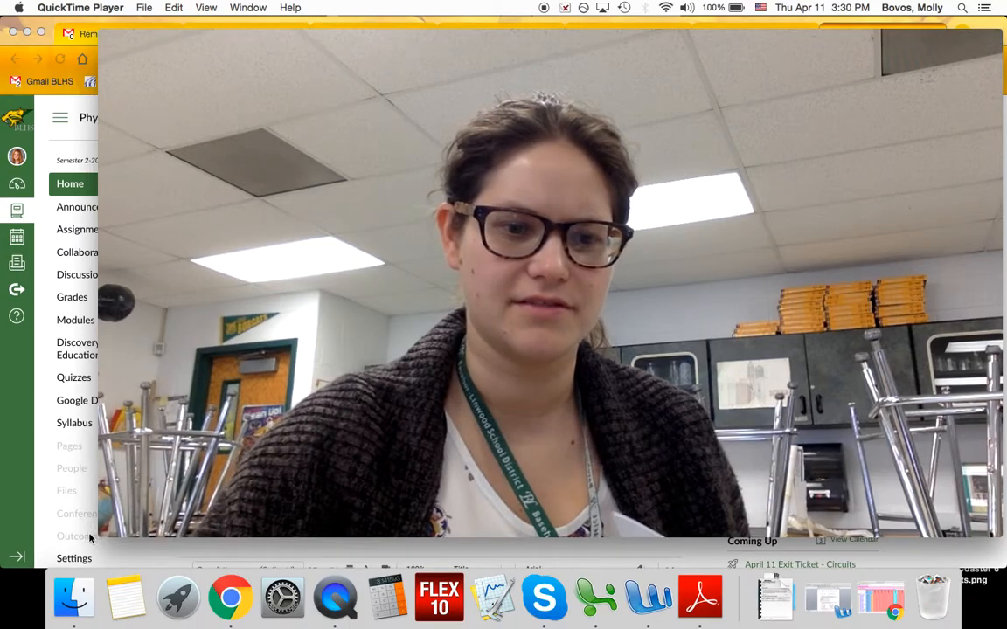
Step: Open the PhET Circuits Lab assignment from the Physical Science course's upcoming items
{"action": "left_click_drag", "start_coordinate": [98, 537], "coordinate": [704, 197]}
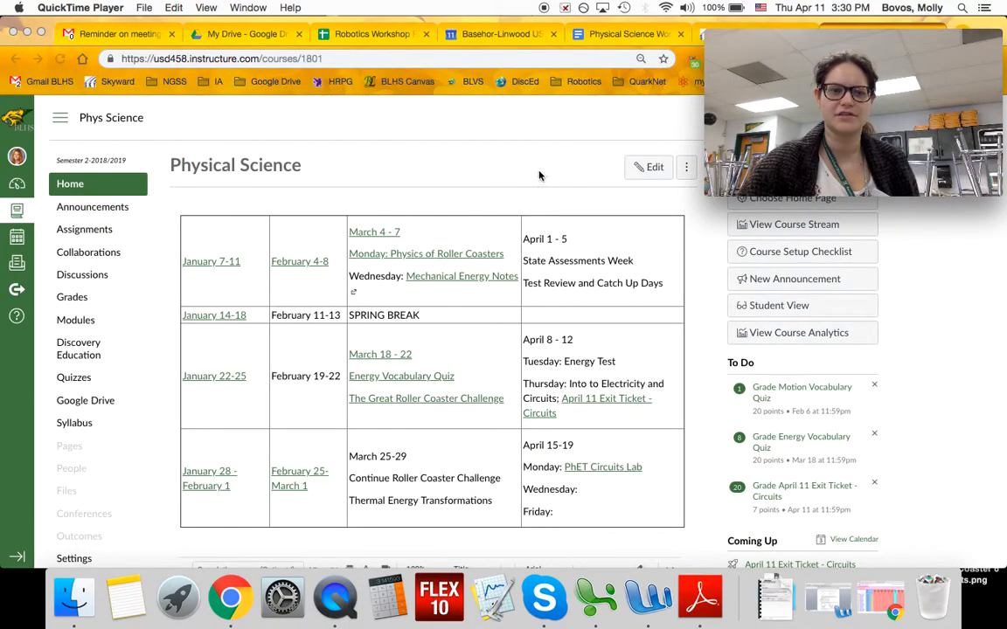
{"action": "scroll", "coordinate": [506, 226], "scroll_direction": "up", "scroll_amount": 1}
{"action": "scroll", "coordinate": [637, 427], "scroll_direction": "down", "scroll_amount": 1}
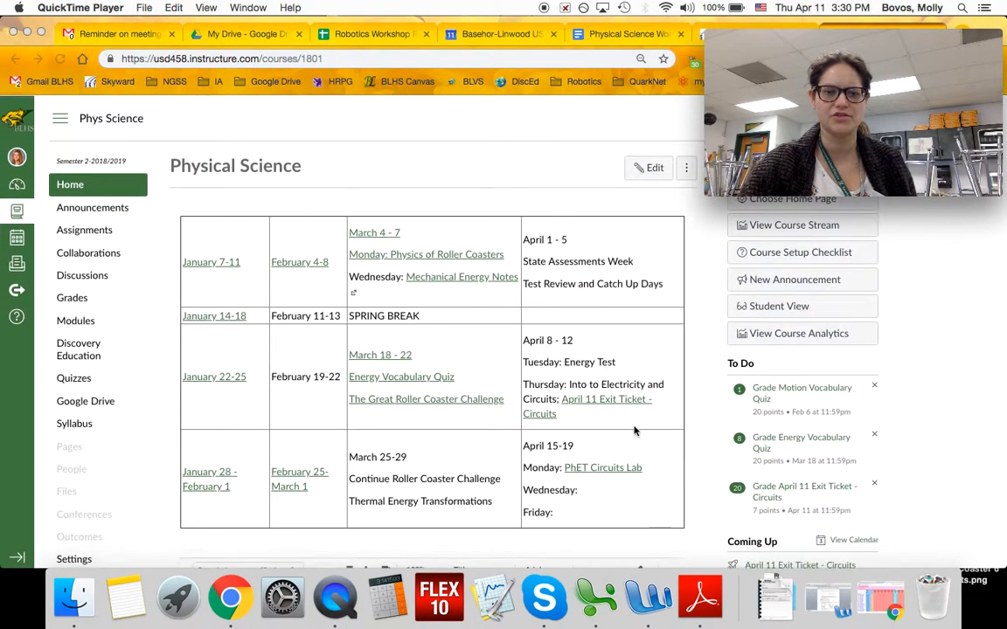
{"action": "left_click", "coordinate": [600, 470]}
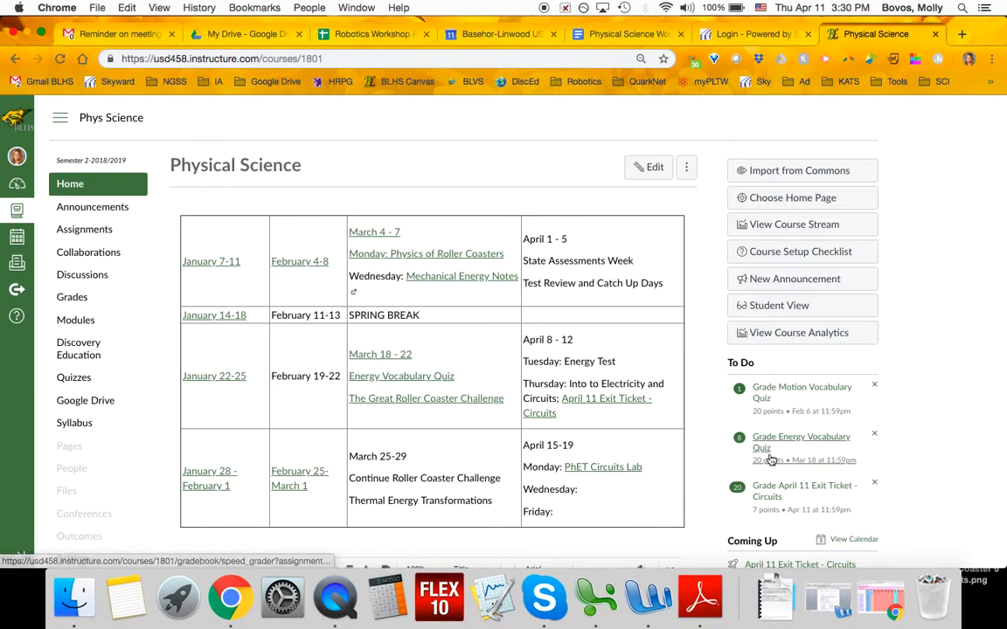
{"action": "scroll", "coordinate": [854, 437], "scroll_direction": "down", "scroll_amount": 3}
{"action": "scroll", "coordinate": [854, 437], "scroll_direction": "down", "scroll_amount": 1}
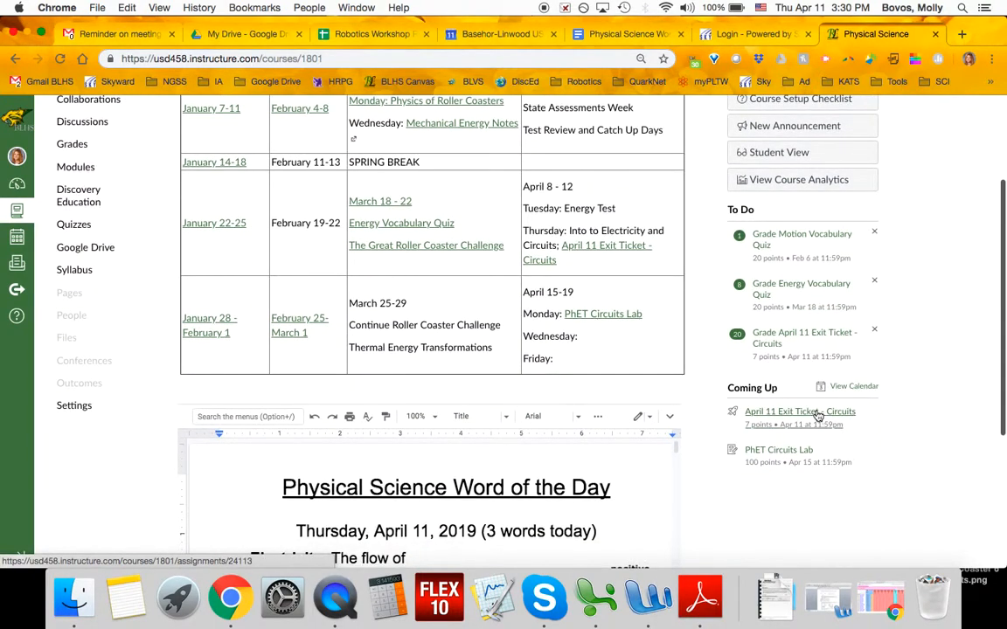
{"action": "left_click", "coordinate": [792, 455]}
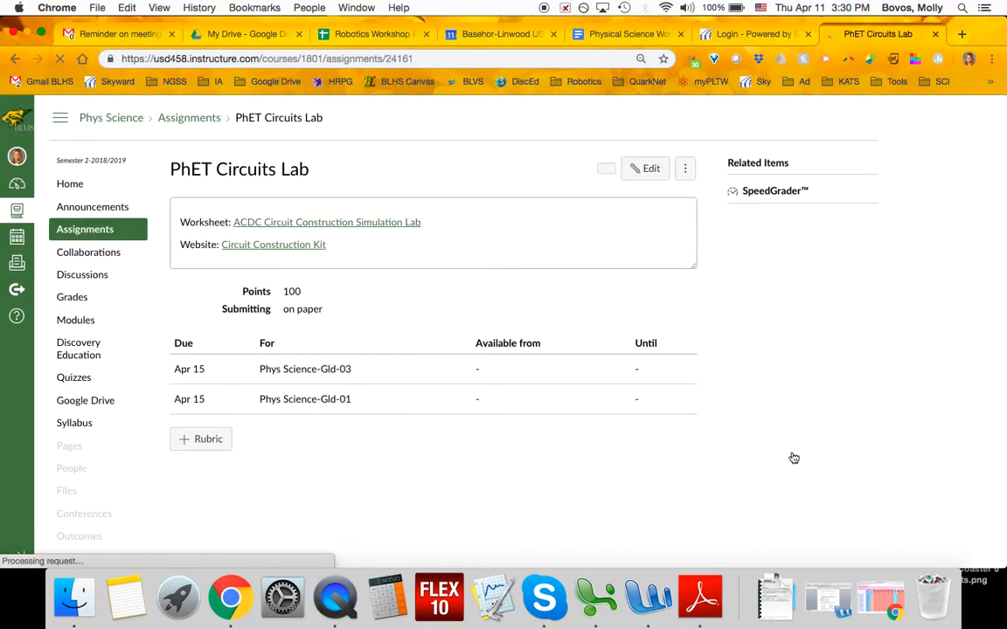
Step: Narrow the browser window to make room beside it, and open the Circuit Construction Kit simulation's Intro screen
{"action": "left_click_drag", "start_coordinate": [976, 412], "coordinate": [712, 420]}
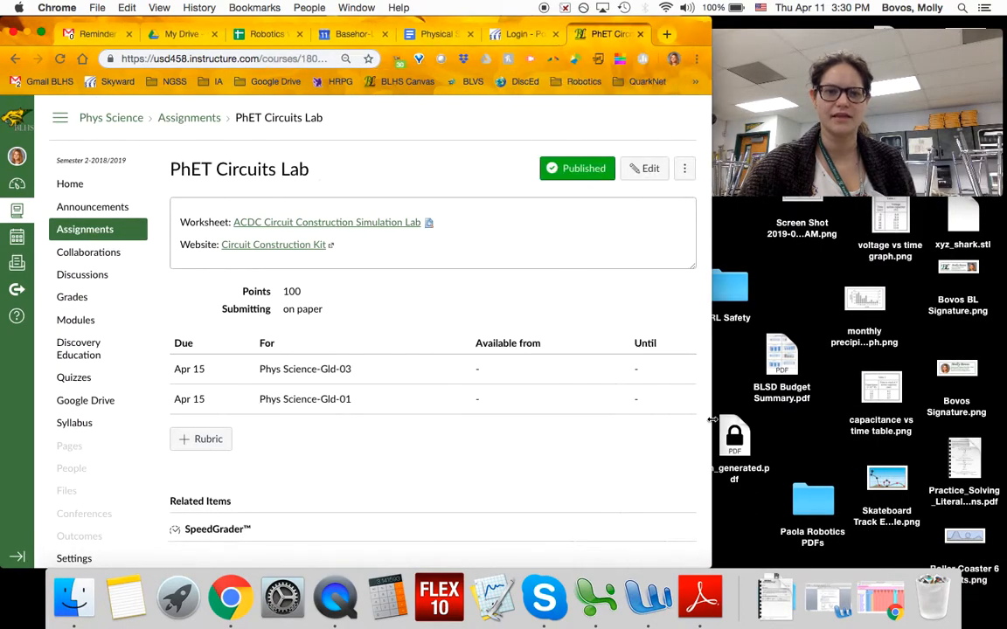
{"action": "left_click", "coordinate": [304, 247]}
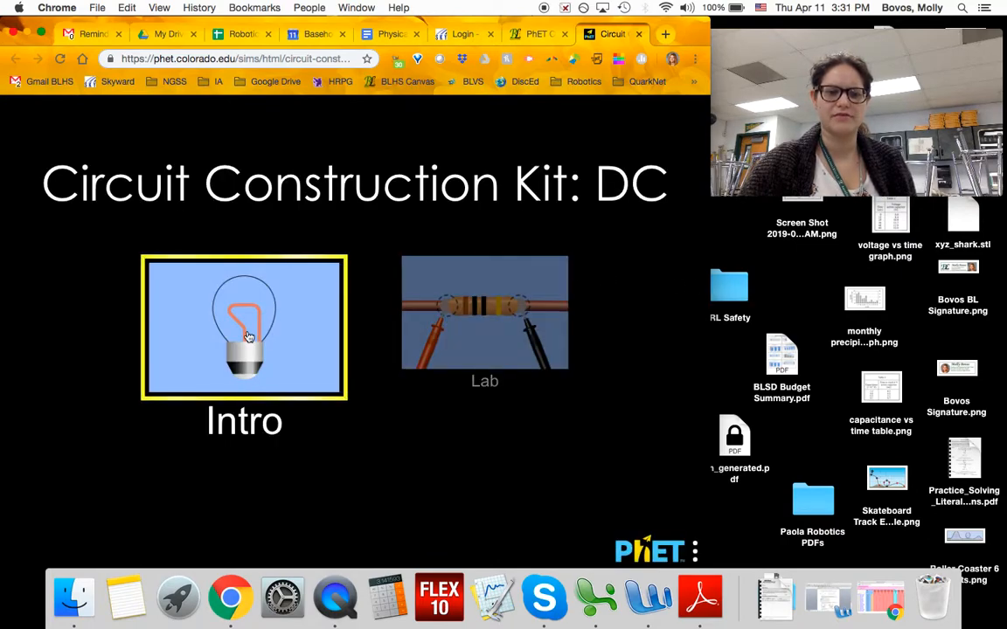
{"action": "left_click", "coordinate": [309, 318]}
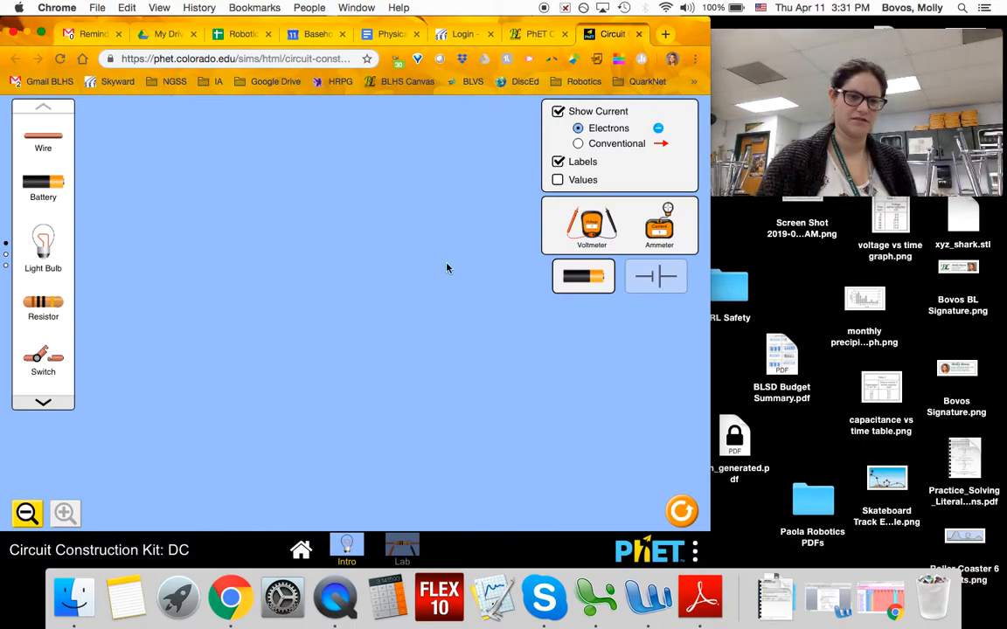
Step: Build a closed circuit from one vertical battery, one light bulb and four wires forming a rough rectangle
{"action": "left_click_drag", "start_coordinate": [43, 200], "coordinate": [181, 246]}
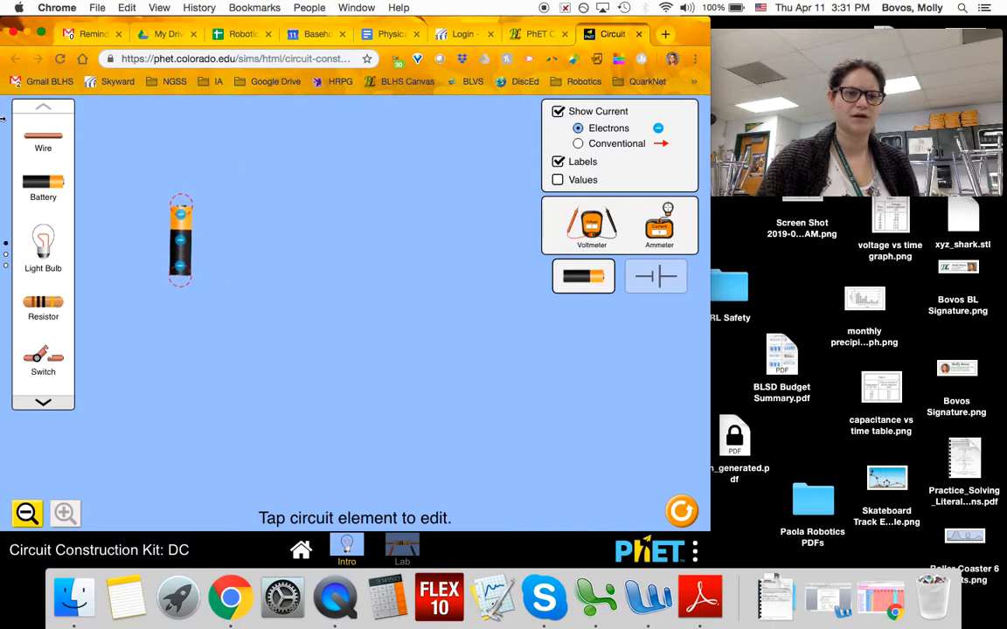
{"action": "left_click_drag", "start_coordinate": [33, 138], "coordinate": [280, 218]}
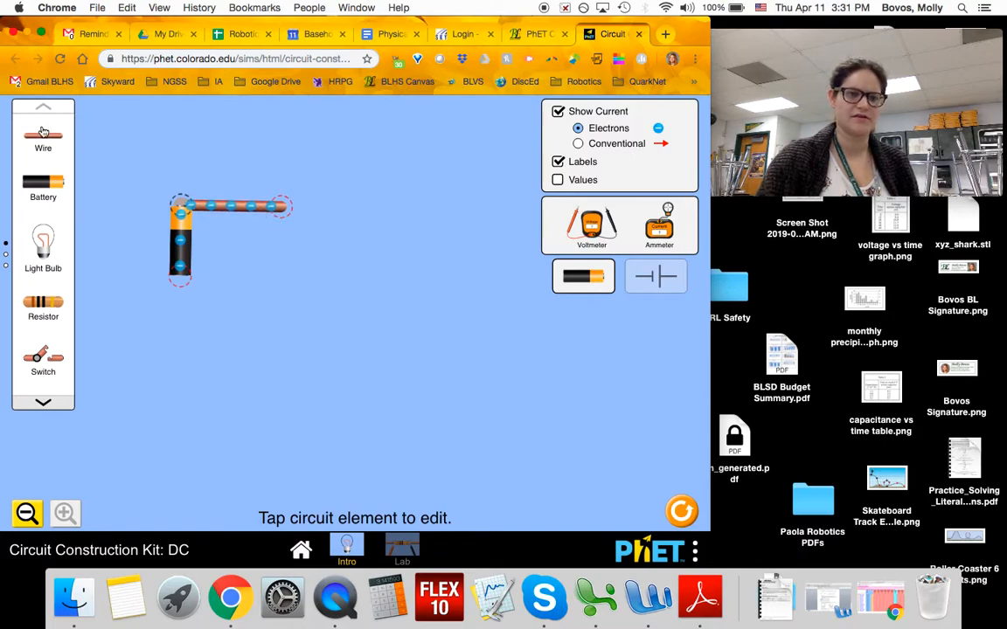
{"action": "left_click_drag", "start_coordinate": [44, 251], "coordinate": [294, 211]}
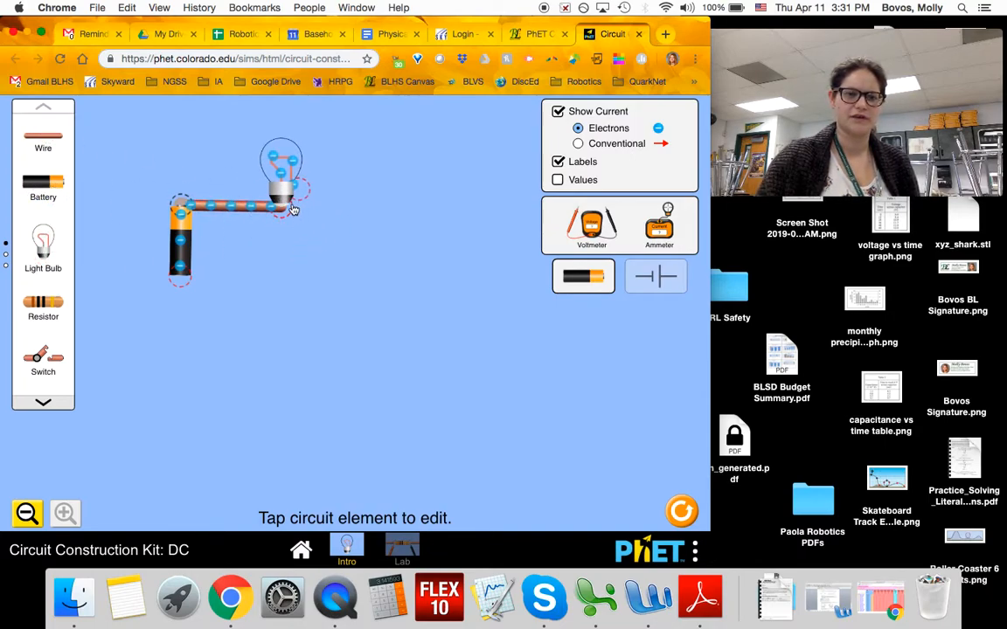
{"action": "left_click_drag", "start_coordinate": [53, 136], "coordinate": [347, 190]}
{"action": "left_click_drag", "start_coordinate": [53, 142], "coordinate": [384, 293]}
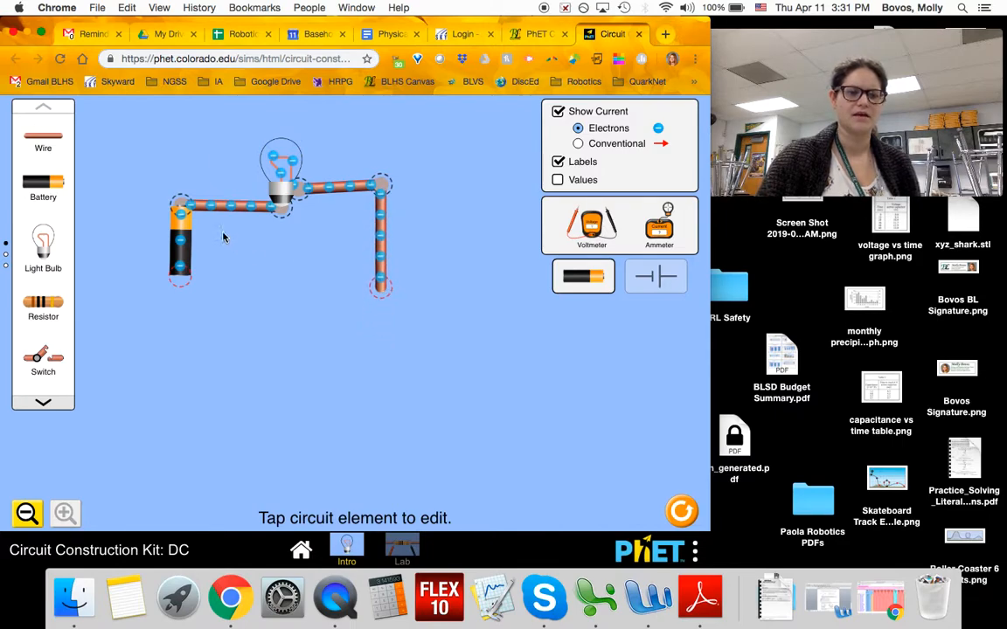
{"action": "left_click_drag", "start_coordinate": [54, 136], "coordinate": [229, 279]}
{"action": "left_click_drag", "start_coordinate": [379, 279], "coordinate": [380, 284]}
Step: Below the first circuit, build a compact one with an upright battery, a bulb directly on its positive end and one wire
{"action": "left_click_drag", "start_coordinate": [56, 195], "coordinate": [227, 389]}
{"action": "left_click", "coordinate": [210, 393]}
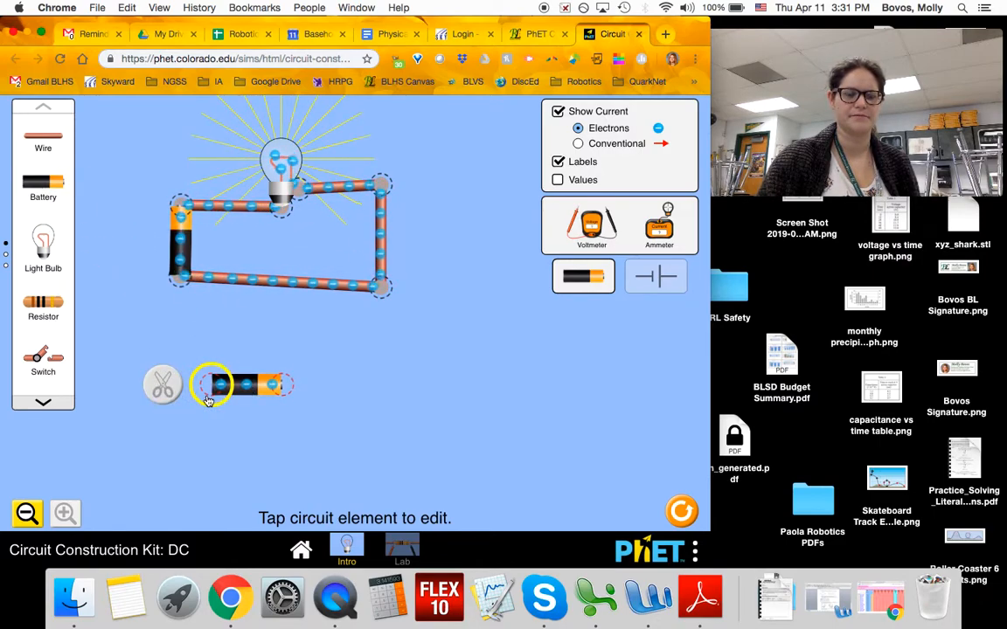
{"action": "left_click", "coordinate": [296, 464]}
{"action": "left_click_drag", "start_coordinate": [210, 393], "coordinate": [275, 465]}
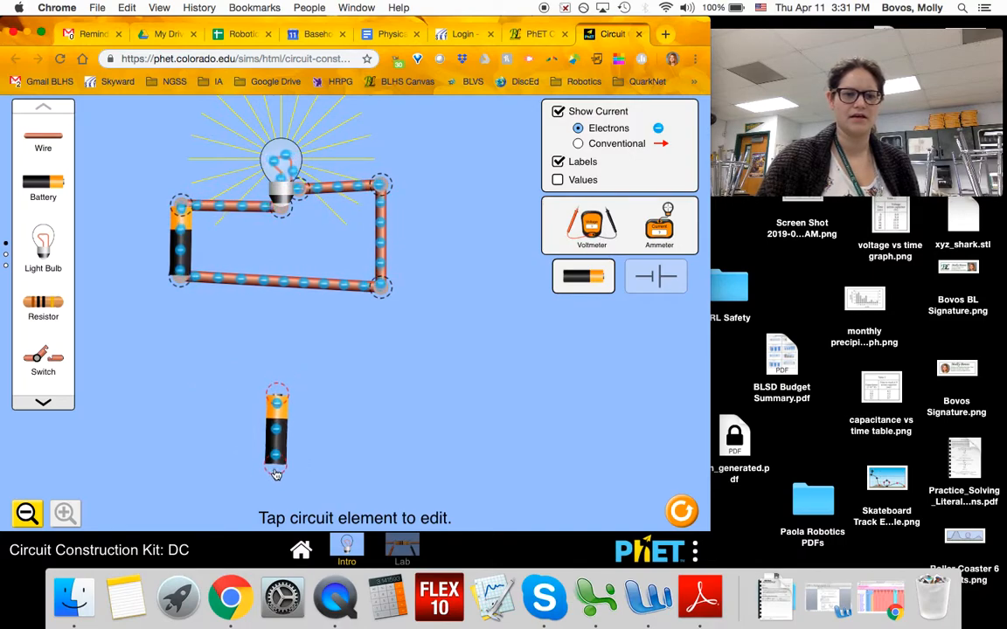
{"action": "left_click_drag", "start_coordinate": [48, 241], "coordinate": [291, 391]}
{"action": "left_click_drag", "start_coordinate": [43, 137], "coordinate": [276, 465]}
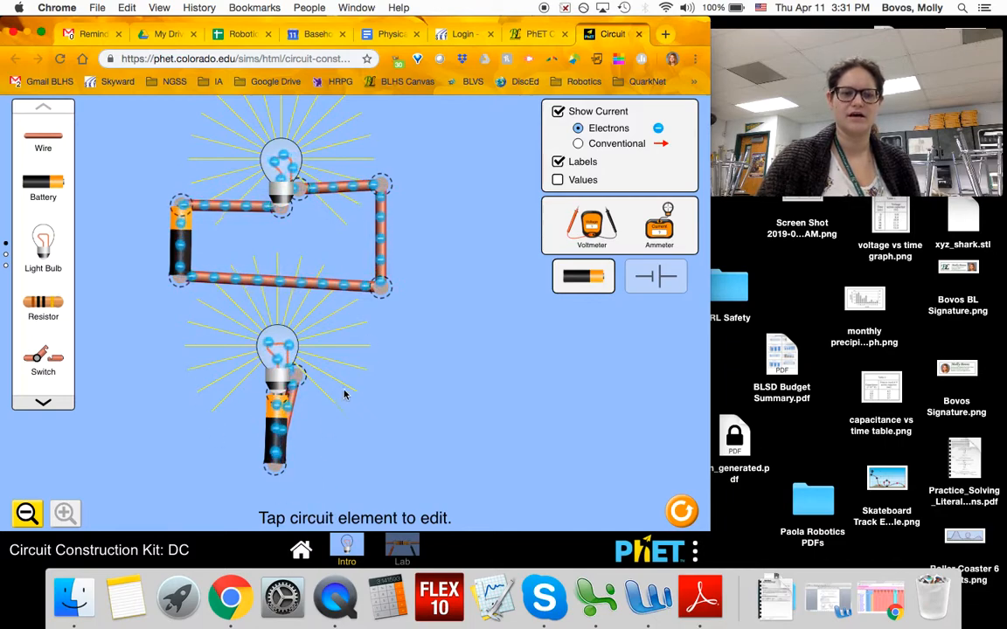
Step: Delete the bulb, battery and wire of the compact lower circuit
{"action": "left_click", "coordinate": [280, 360]}
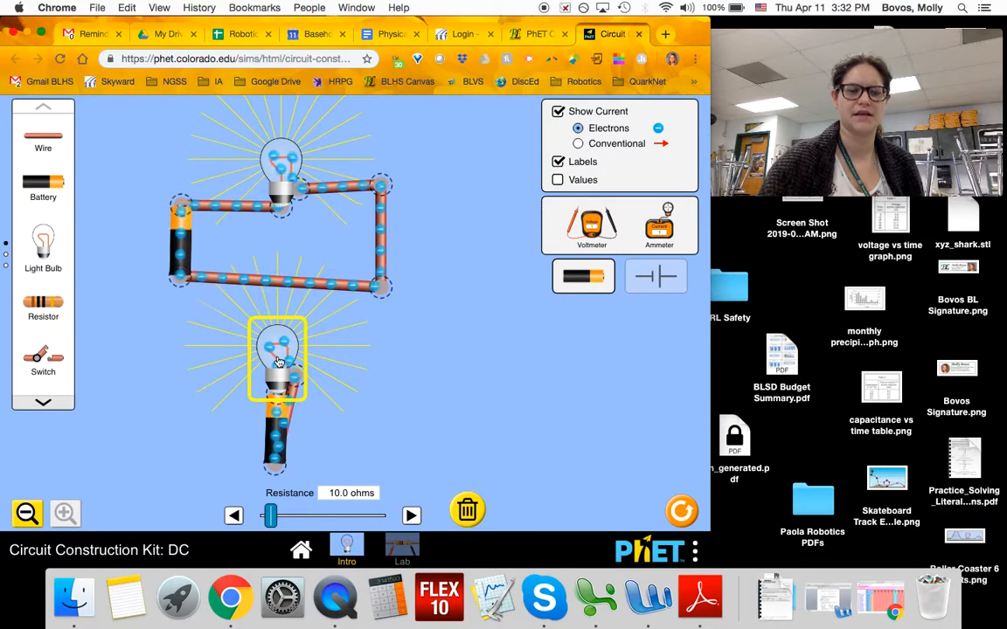
{"action": "key", "text": "Delete"}
{"action": "left_click", "coordinate": [279, 402]}
{"action": "key", "text": "Delete"}
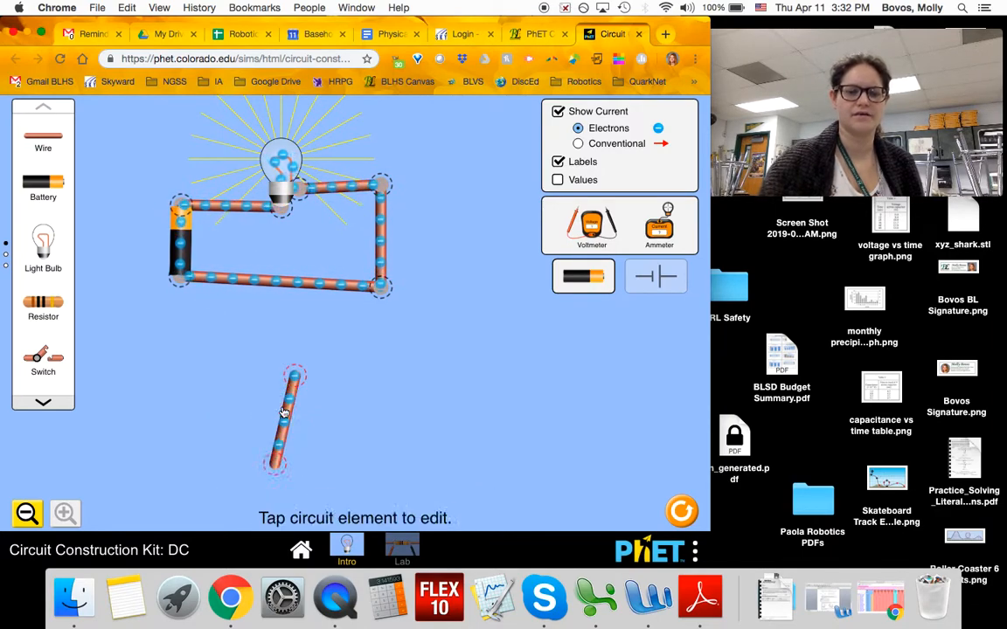
{"action": "left_click", "coordinate": [287, 412]}
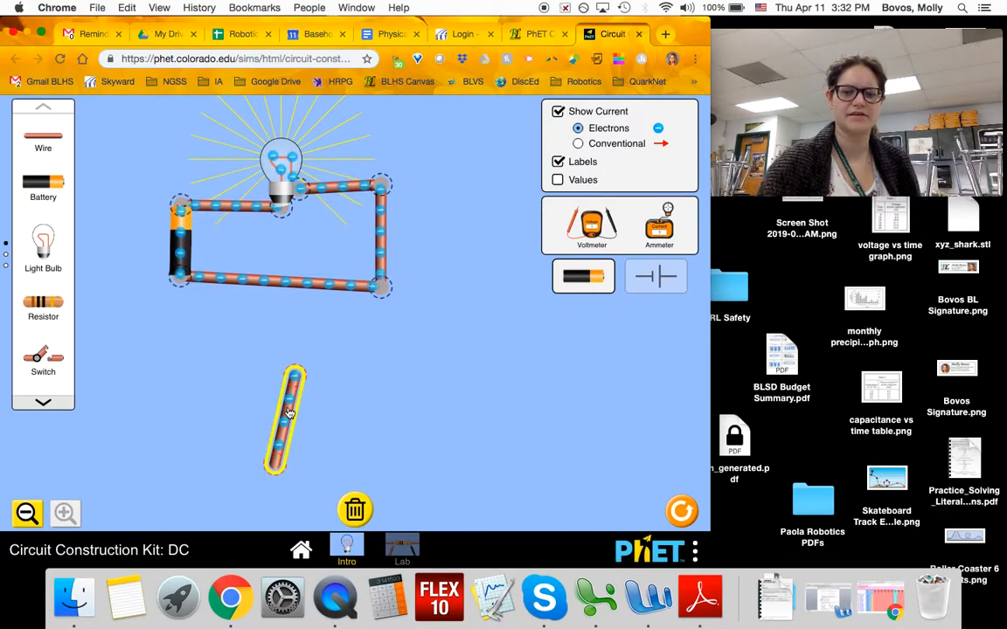
{"action": "key", "text": "Delete"}
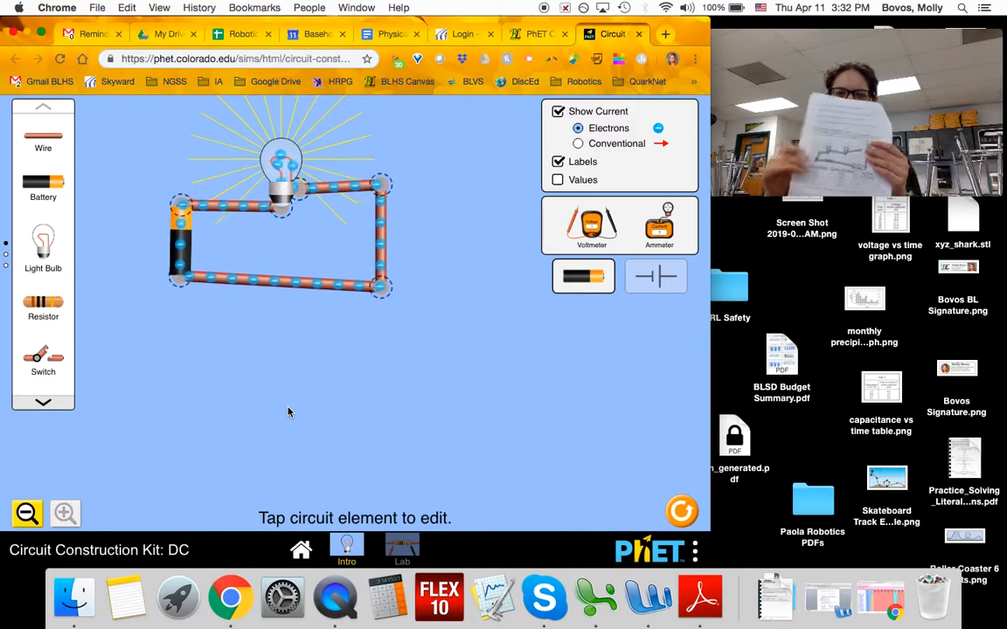
Step: Split the circuit's upper-right junction and insert a second light bulb in series between the two wire ends
{"action": "left_click", "coordinate": [381, 188]}
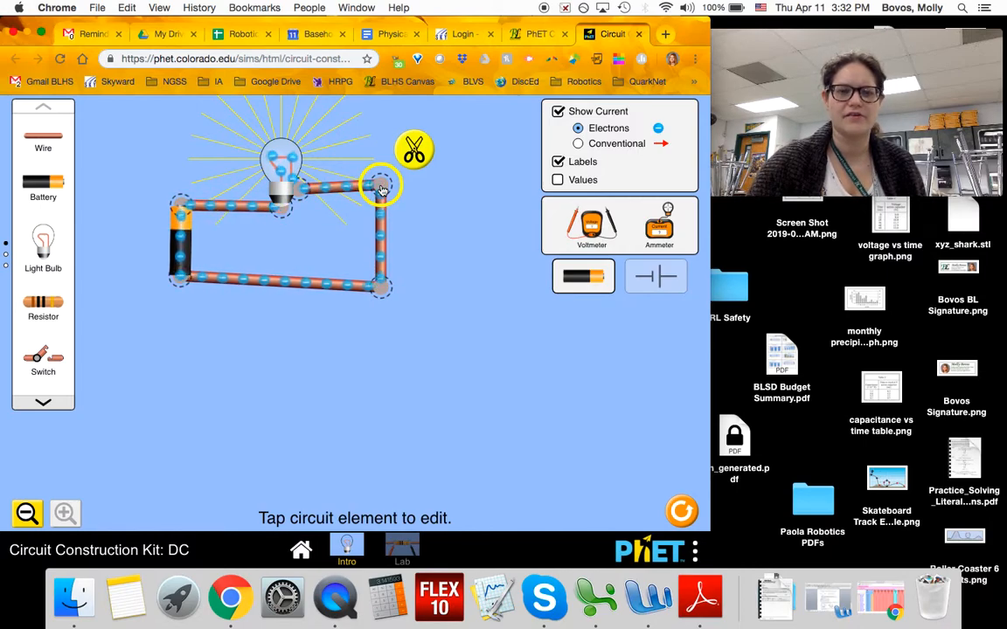
{"action": "left_click", "coordinate": [414, 153]}
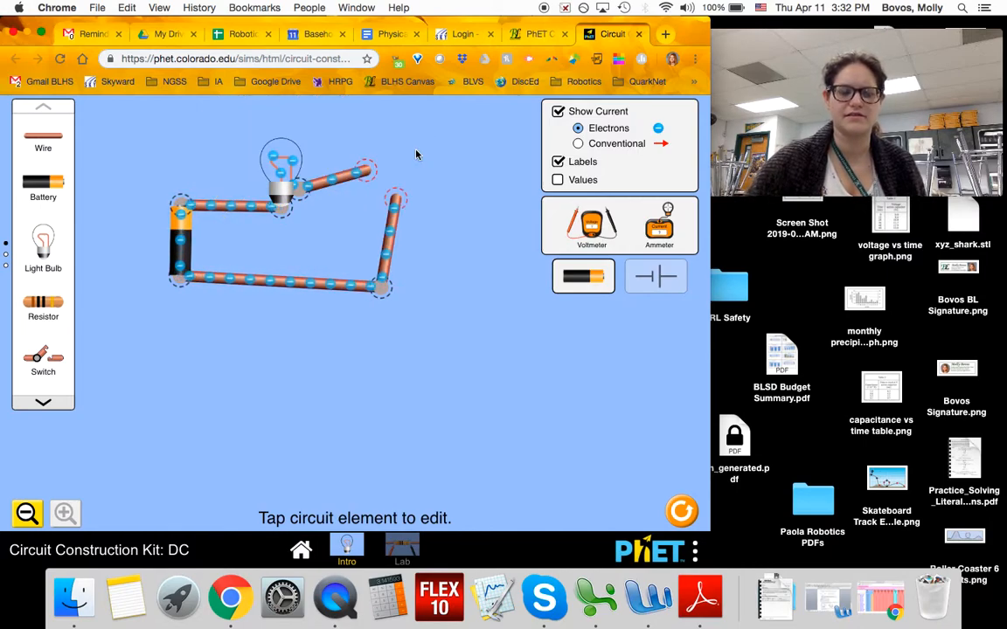
{"action": "left_click_drag", "start_coordinate": [398, 201], "coordinate": [387, 303]}
{"action": "left_click_drag", "start_coordinate": [48, 226], "coordinate": [378, 162]}
{"action": "left_click_drag", "start_coordinate": [390, 310], "coordinate": [385, 155]}
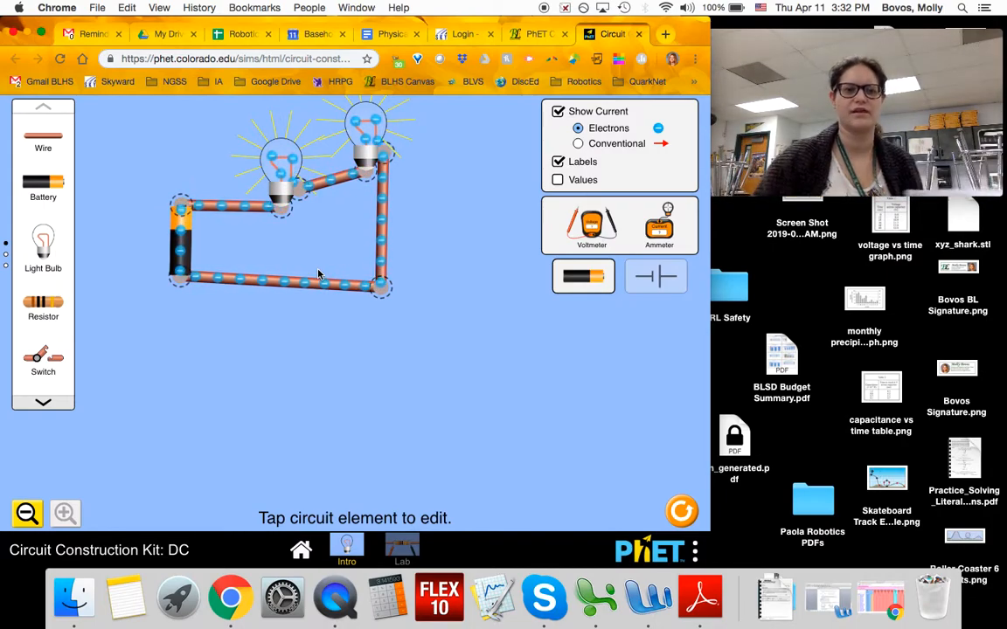
Step: Move the first bulb closer to the battery and delete the wire joining the two bulbs
{"action": "left_click_drag", "start_coordinate": [284, 204], "coordinate": [246, 189]}
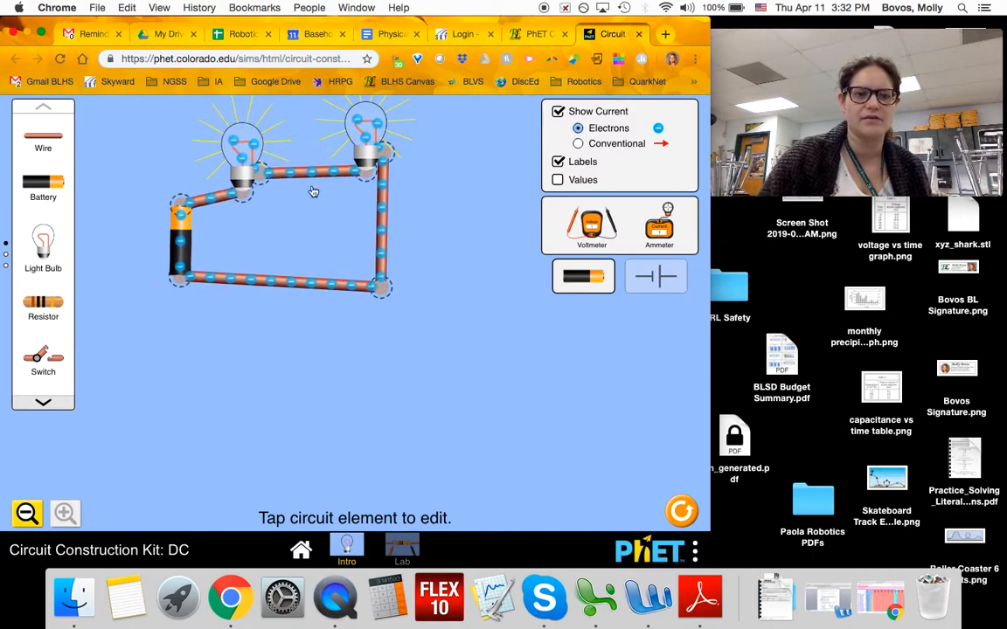
{"action": "left_click_drag", "start_coordinate": [258, 180], "coordinate": [253, 229]}
{"action": "left_click", "coordinate": [284, 226]}
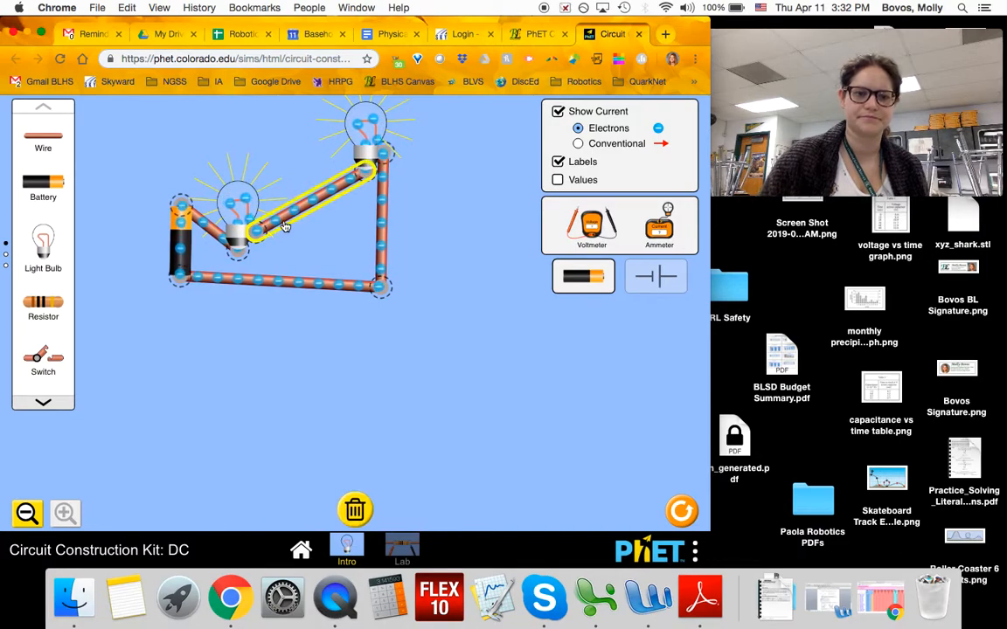
{"action": "key", "text": "Delete"}
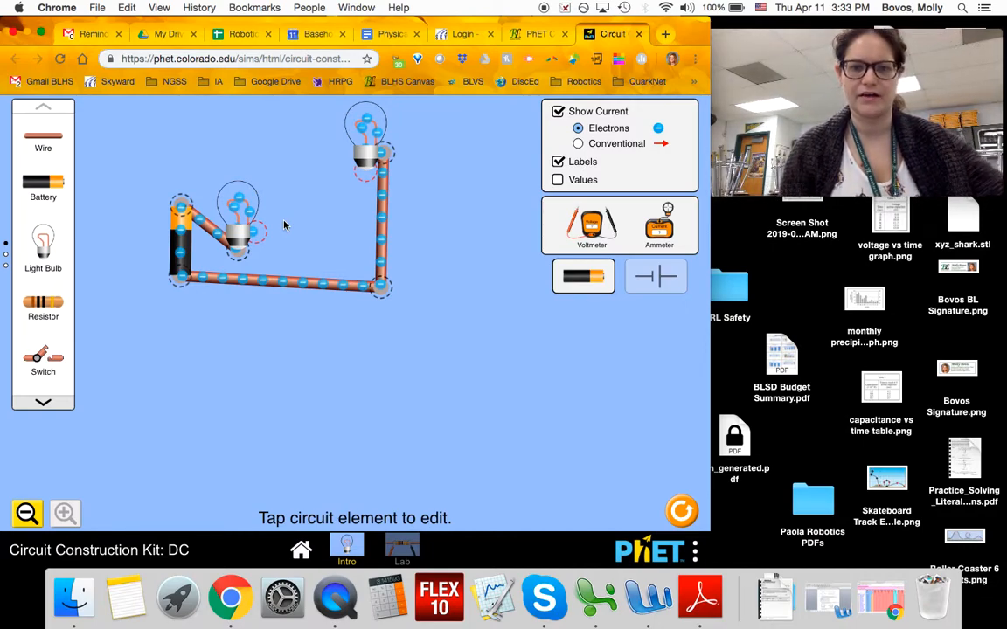
Step: Place an ammeter below the circuit, swing the first bulb back up and reconnect the two bulbs with a new wire
{"action": "left_click_drag", "start_coordinate": [670, 238], "coordinate": [427, 369]}
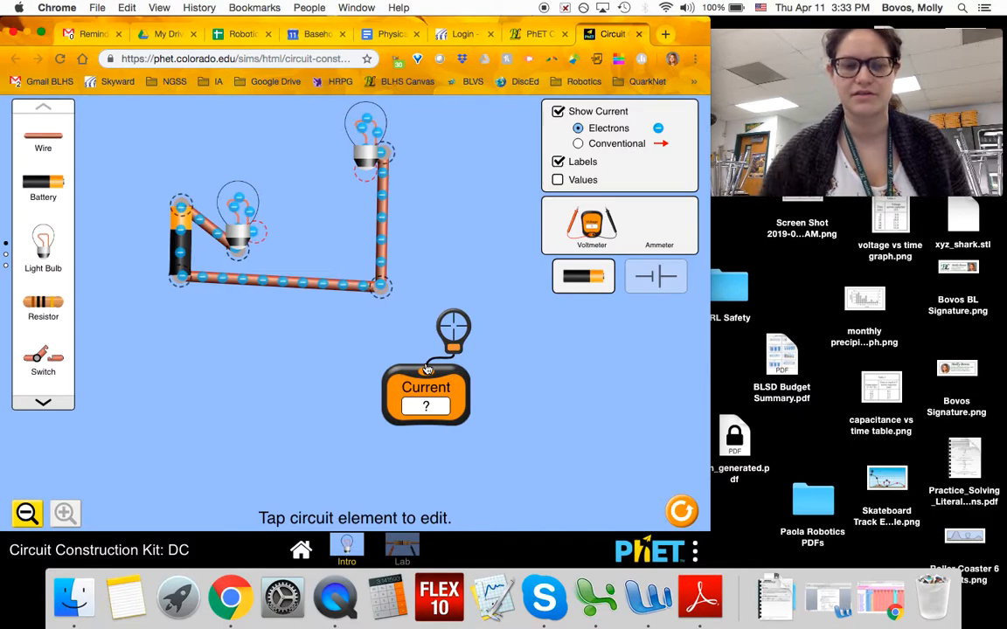
{"action": "left_click_drag", "start_coordinate": [257, 241], "coordinate": [257, 172]}
{"action": "left_click_drag", "start_coordinate": [52, 142], "coordinate": [308, 169]}
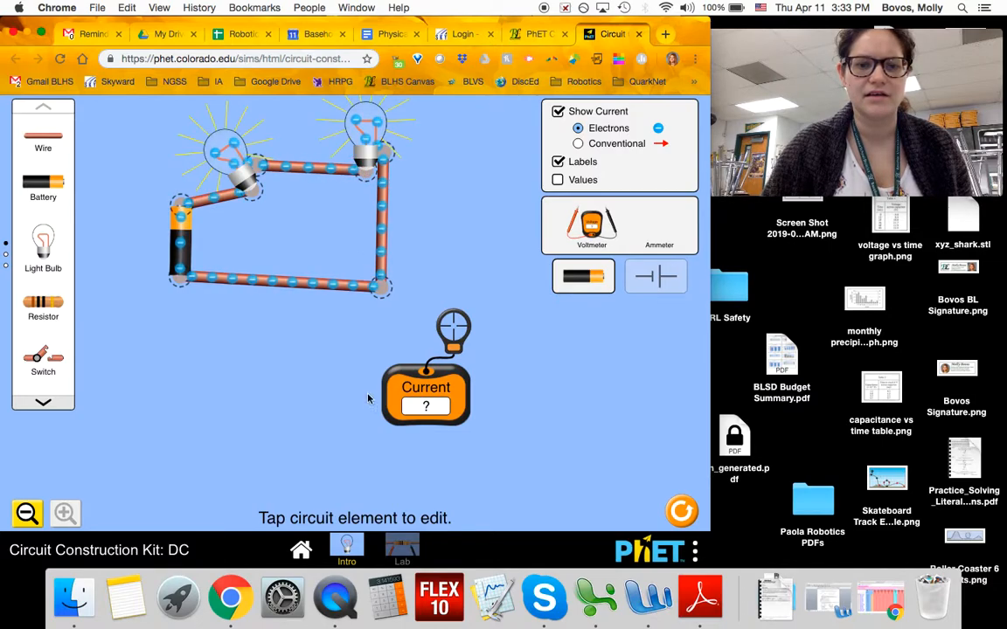
Step: Measure the current with the ammeter, setting its body beside the circuit and its probe on the right-hand vertical wire
{"action": "left_click_drag", "start_coordinate": [446, 400], "coordinate": [427, 356]}
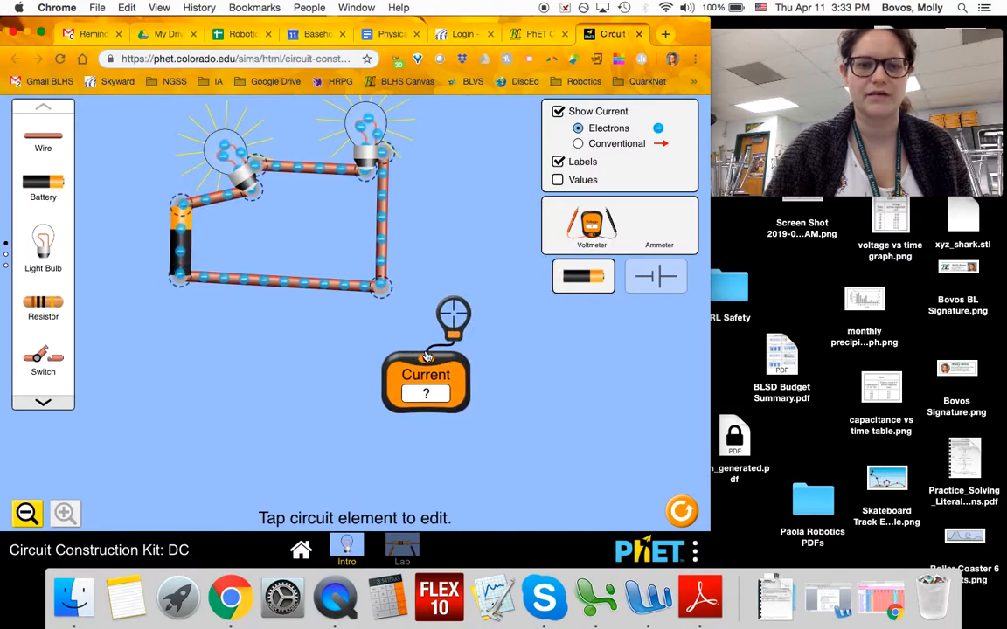
{"action": "left_click_drag", "start_coordinate": [454, 318], "coordinate": [390, 217]}
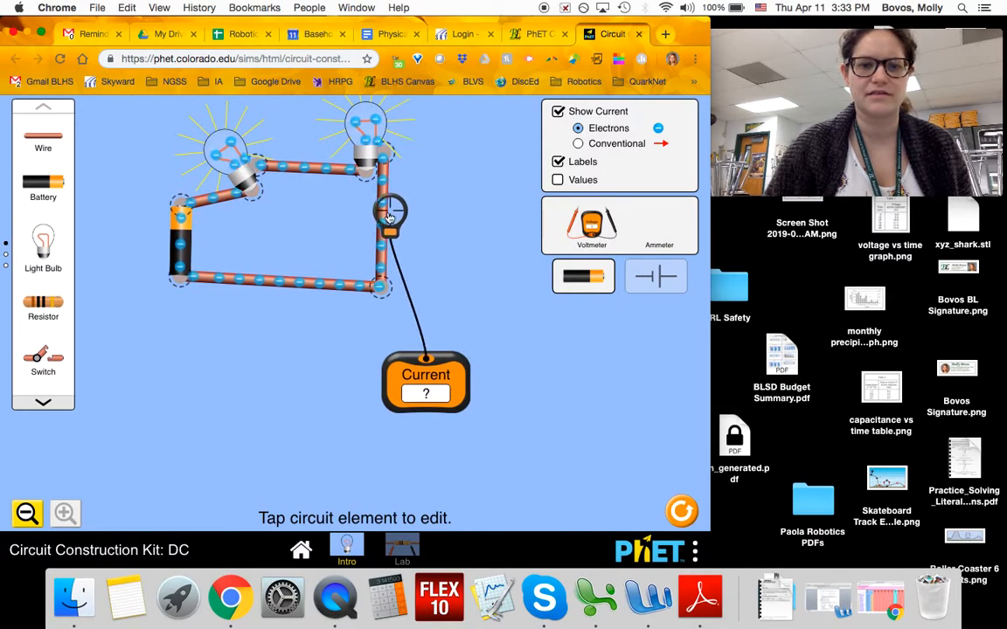
{"action": "left_click_drag", "start_coordinate": [318, 287], "coordinate": [276, 204]}
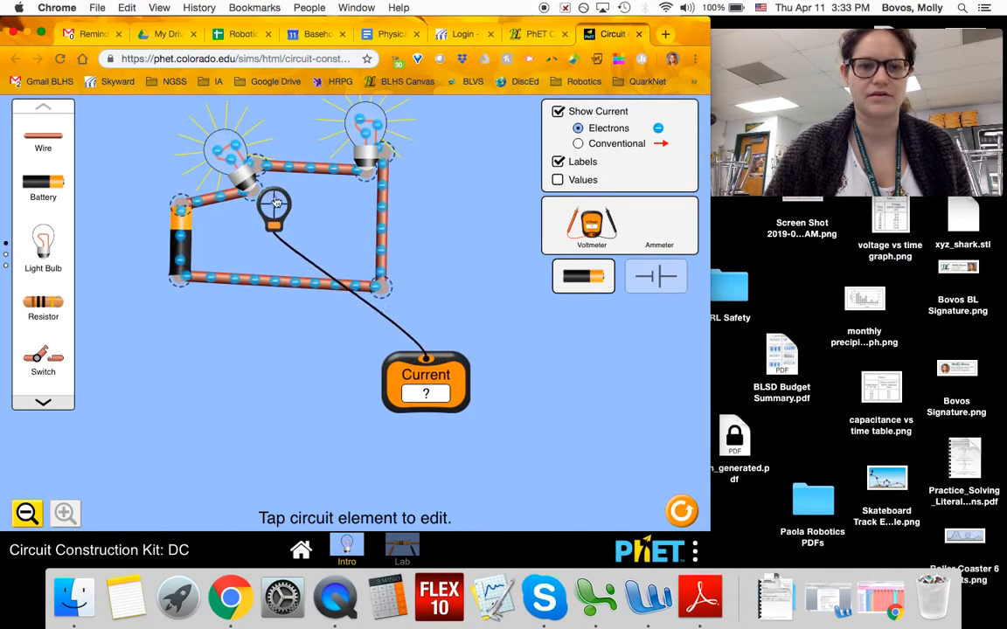
{"action": "left_click_drag", "start_coordinate": [404, 289], "coordinate": [469, 309]}
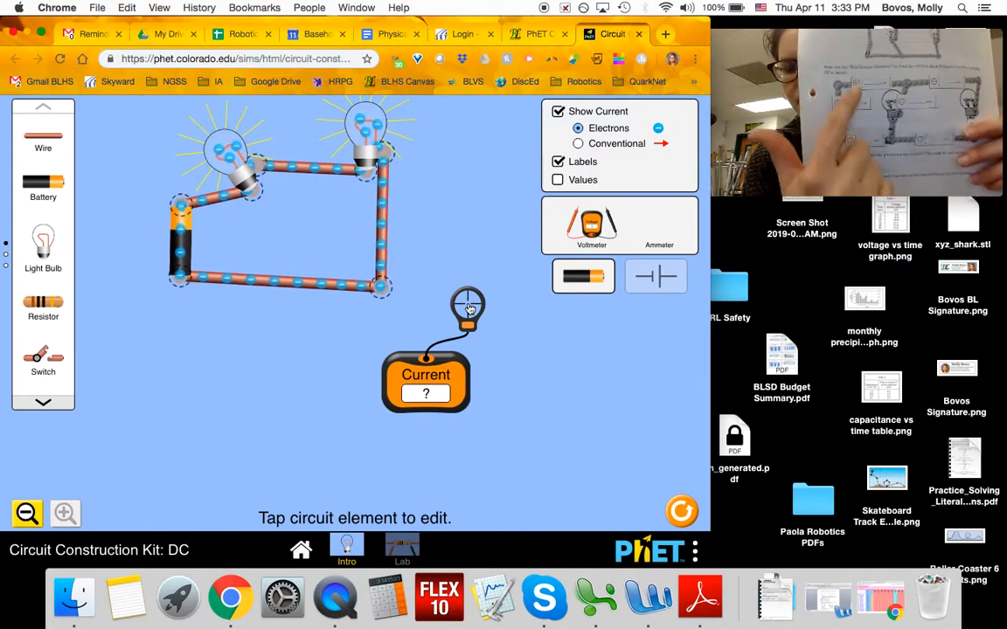
{"action": "left_click_drag", "start_coordinate": [470, 308], "coordinate": [413, 290]}
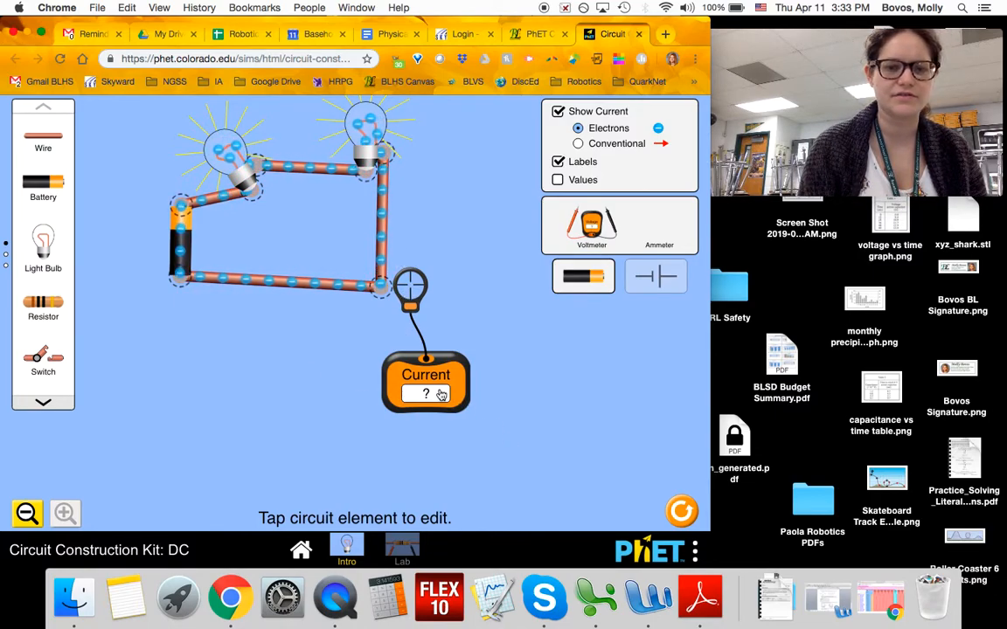
{"action": "left_click_drag", "start_coordinate": [441, 396], "coordinate": [625, 362]}
{"action": "left_click_drag", "start_coordinate": [404, 291], "coordinate": [374, 239]}
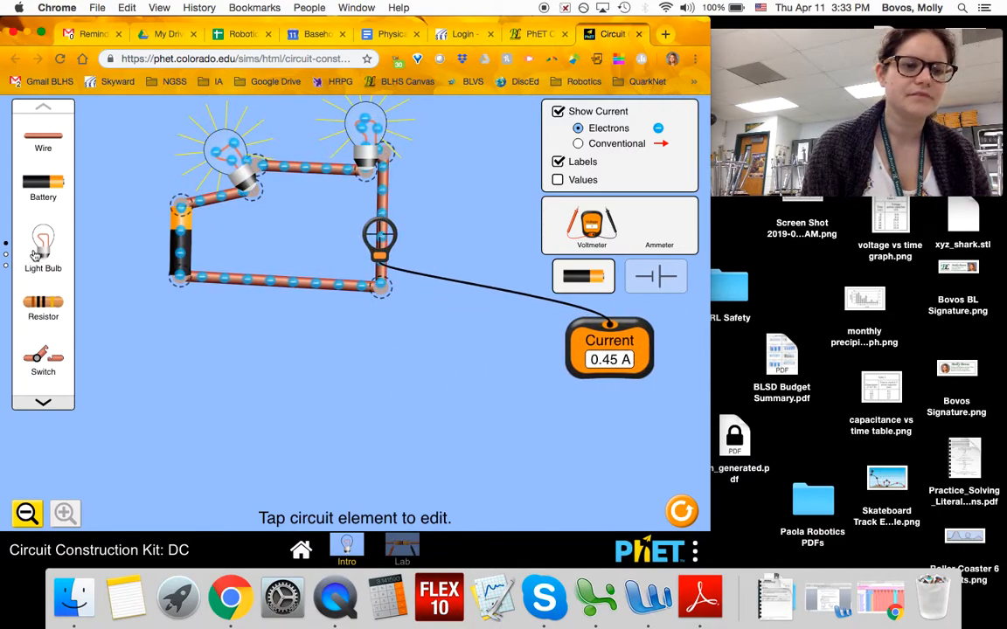
Step: Split the circuit's lower-right junction and insert a resistor in series between the bottom wire and the right-hand wire
{"action": "left_click_drag", "start_coordinate": [43, 312], "coordinate": [310, 326]}
{"action": "left_click", "coordinate": [381, 291]}
{"action": "key", "text": "Delete"}
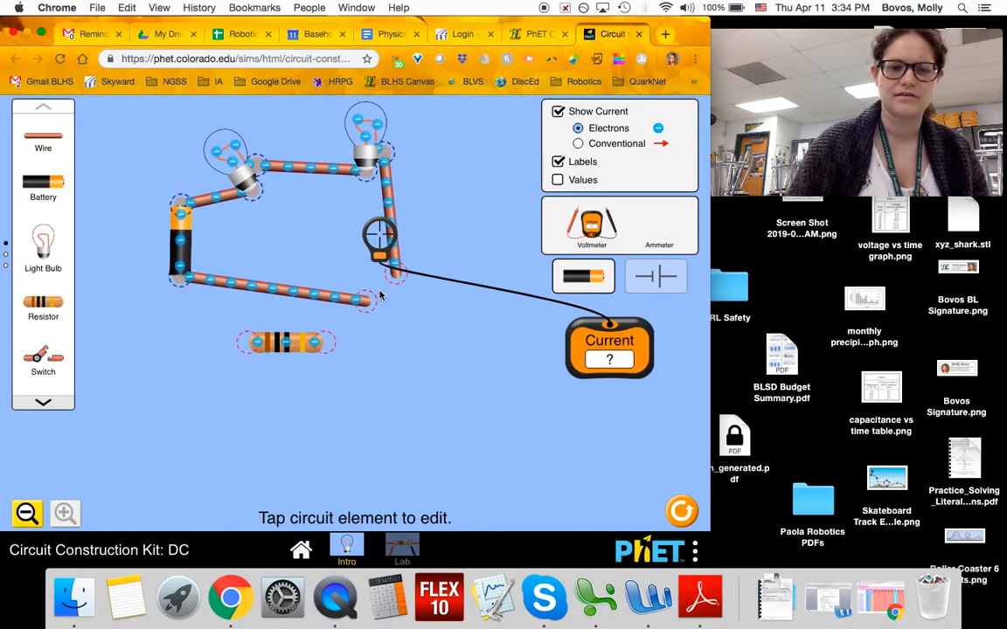
{"action": "left_click_drag", "start_coordinate": [315, 303], "coordinate": [250, 344]}
{"action": "left_click_drag", "start_coordinate": [327, 344], "coordinate": [406, 273]}
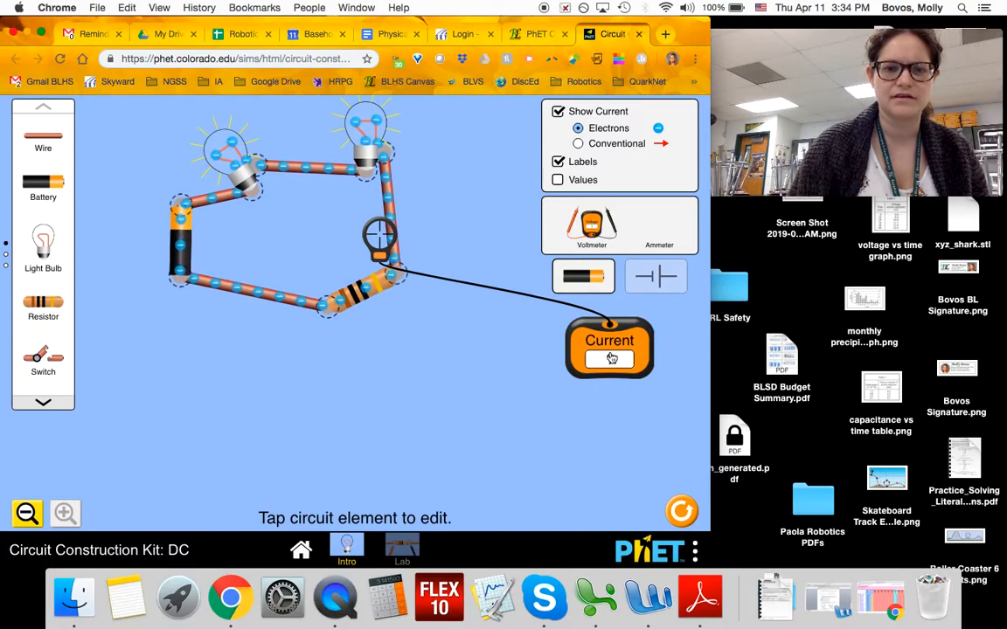
Step: Move the ammeter probe off the right-hand wire into the middle of the circuit and delete the resistor
{"action": "mouse_move", "coordinate": [370, 236]}
{"action": "left_mouse_down"}
{"action": "mouse_move", "coordinate": [381, 237]}
{"action": "mouse_move", "coordinate": [361, 241]}
{"action": "left_mouse_up"}
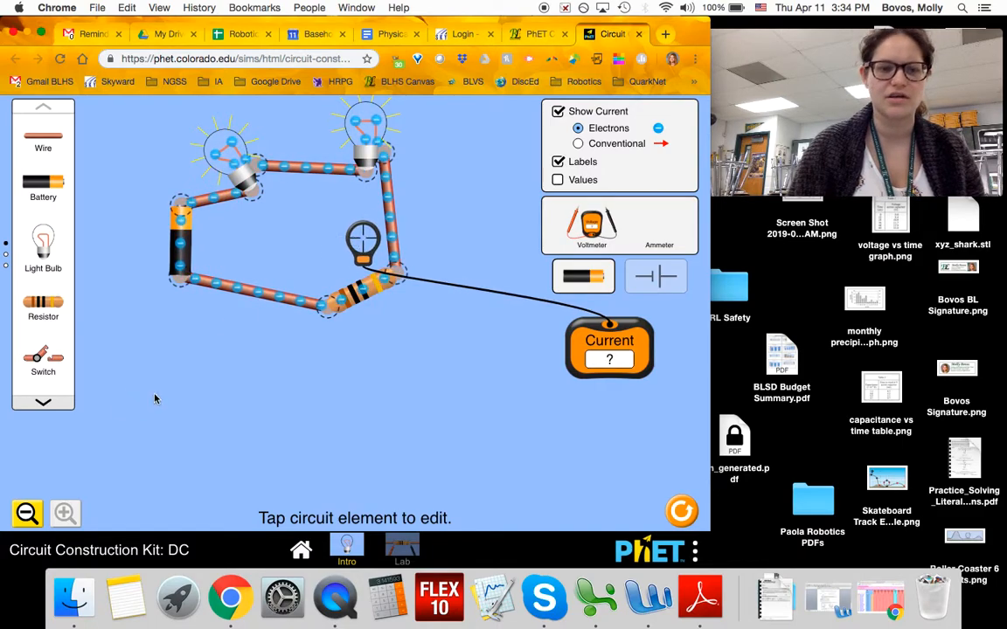
{"action": "left_click", "coordinate": [353, 298]}
{"action": "key", "text": "Delete"}
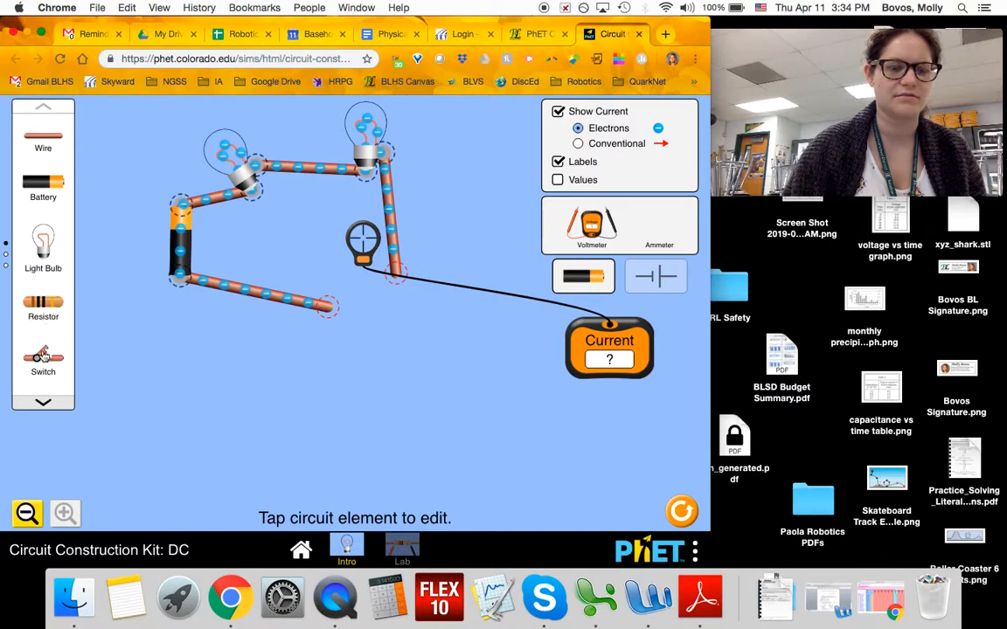
Step: Check the further components on the Intro screen, then open the Lab screen and examine its full set of circuit components
{"action": "left_click", "coordinate": [42, 401]}
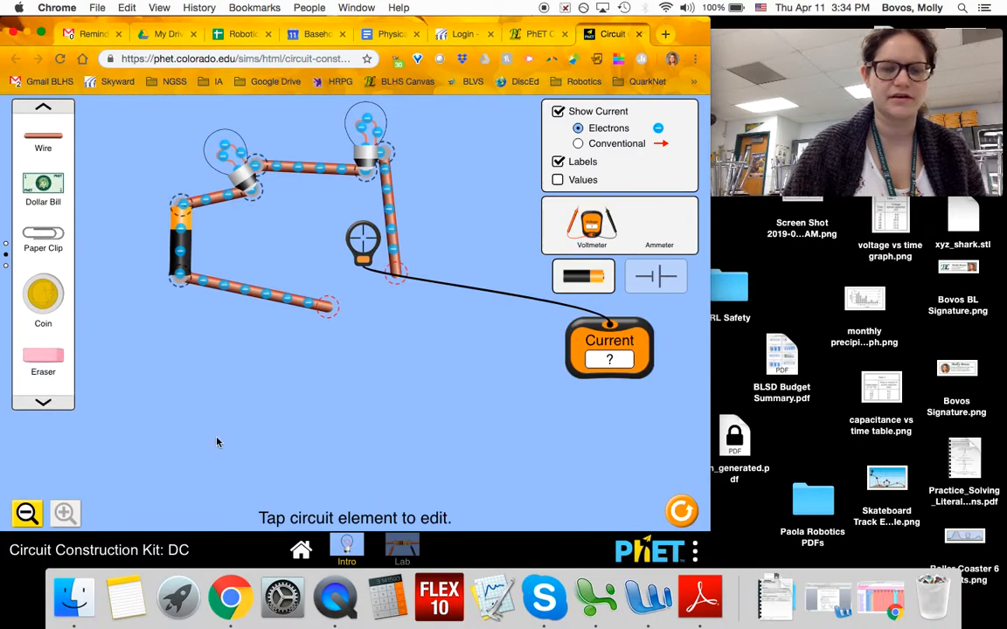
{"action": "left_click", "coordinate": [401, 549]}
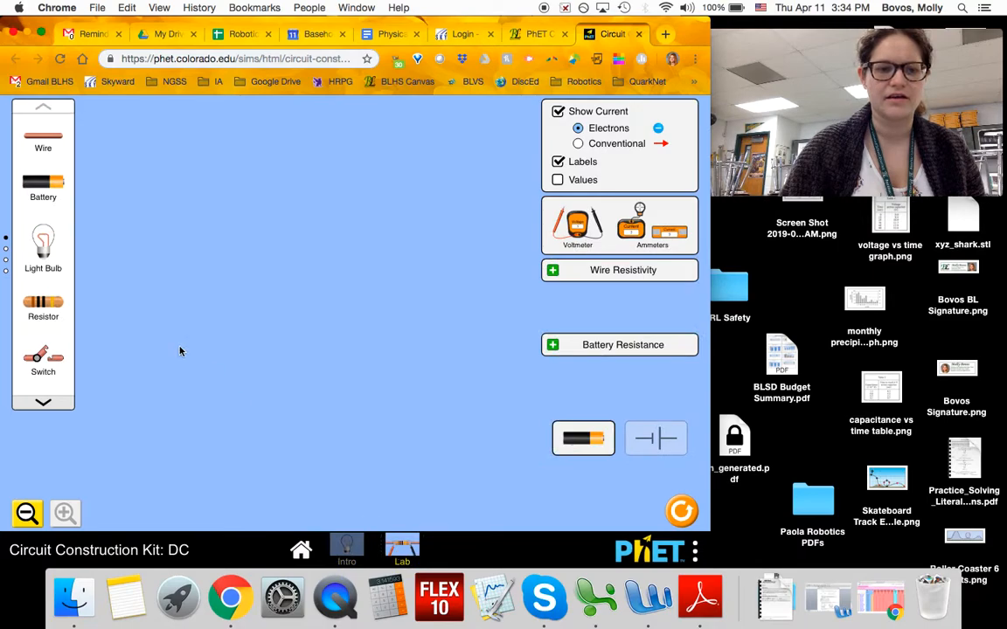
{"action": "left_click", "coordinate": [43, 404]}
{"action": "left_click", "coordinate": [43, 403]}
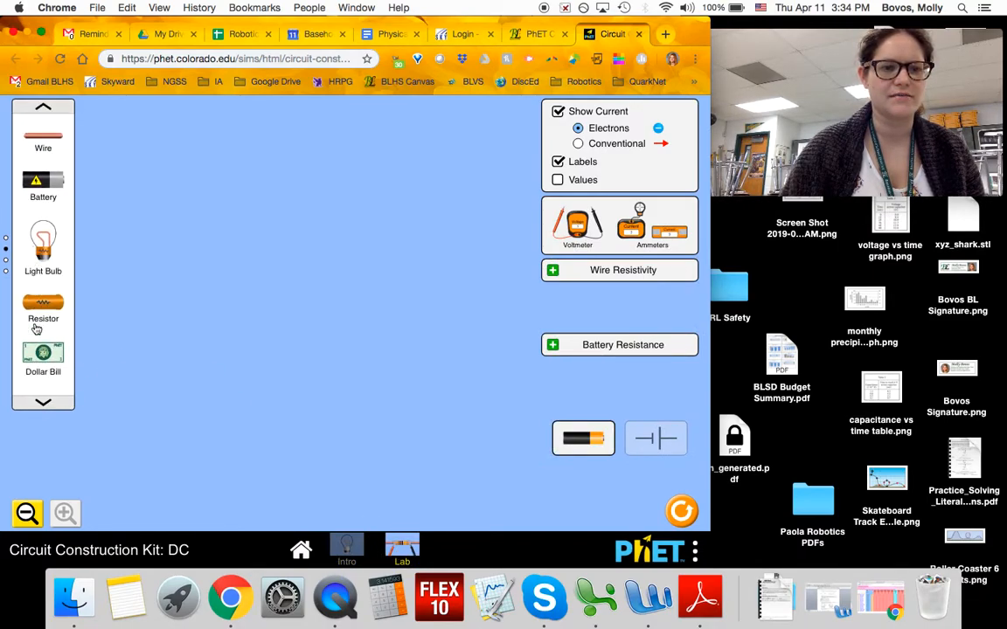
{"action": "left_click", "coordinate": [43, 403]}
{"action": "left_click", "coordinate": [42, 403]}
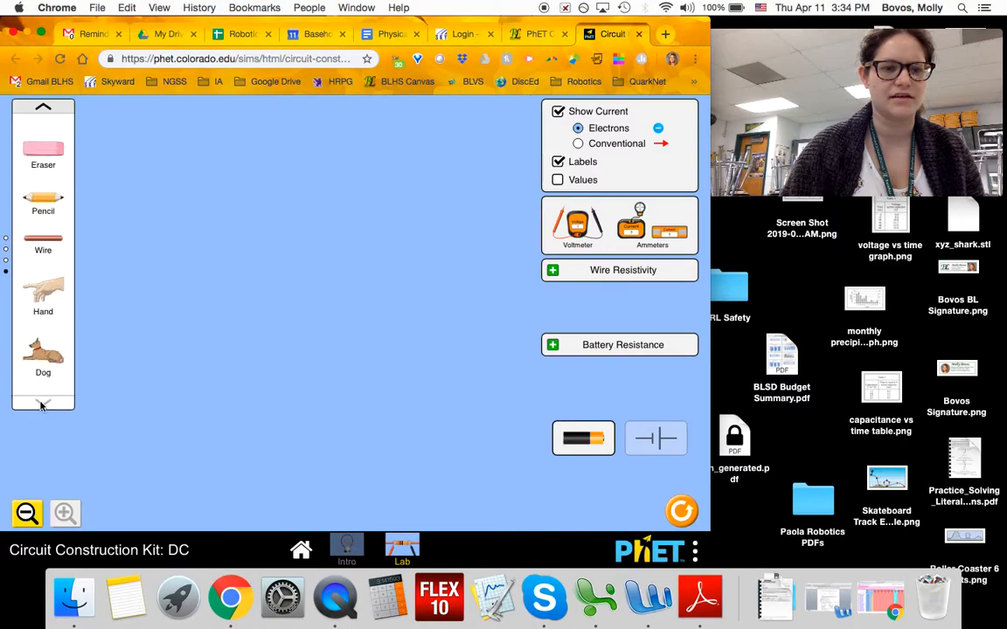
{"action": "left_click", "coordinate": [43, 106]}
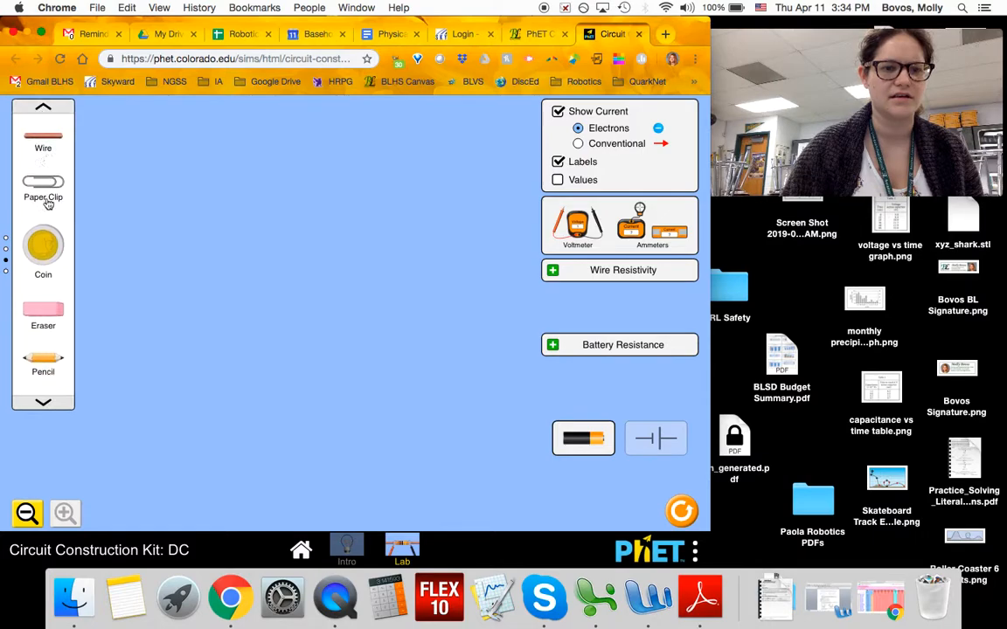